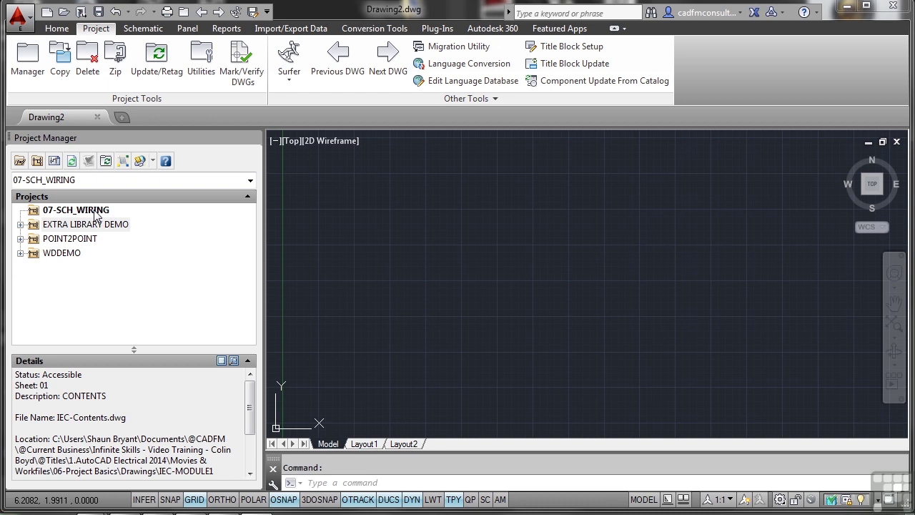
- Create a new drawing, Drawing3, from the Acad_electrical.dwt template
{"action": "left_click", "coordinate": [47, 12]}
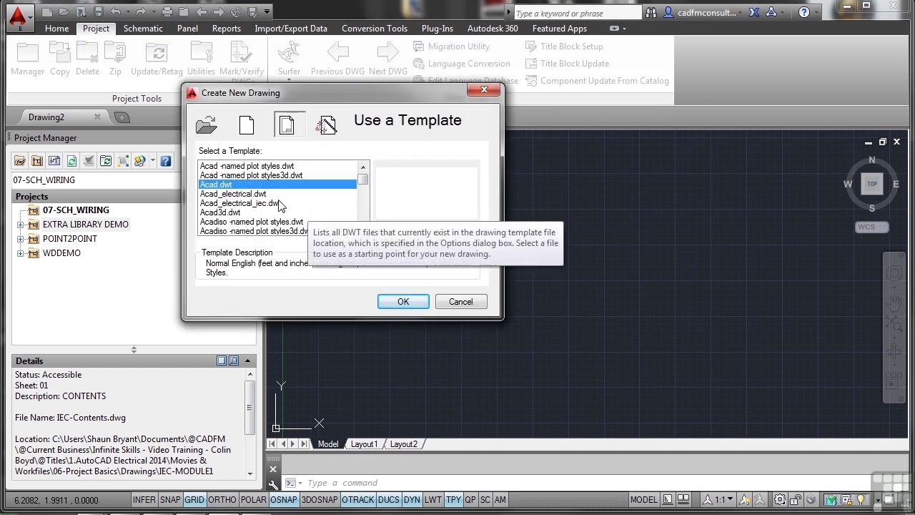
{"action": "left_click", "coordinate": [248, 195]}
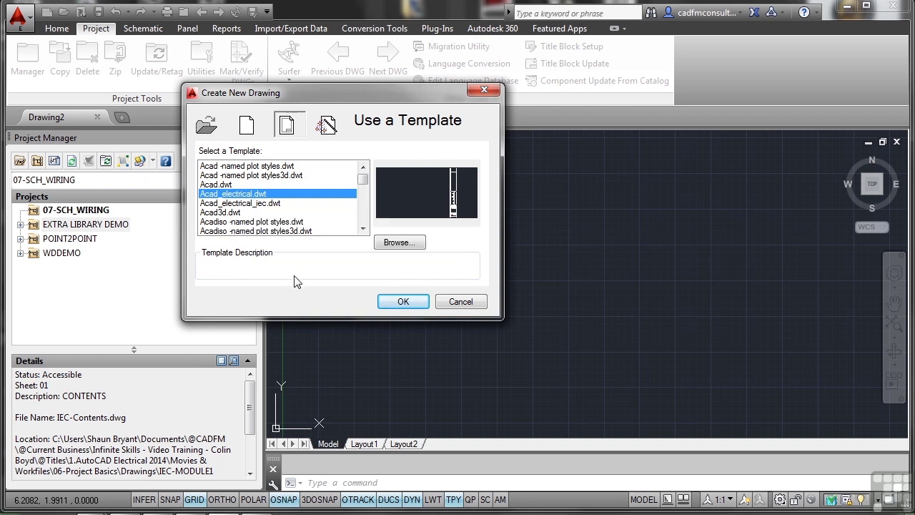
{"action": "left_click", "coordinate": [398, 304]}
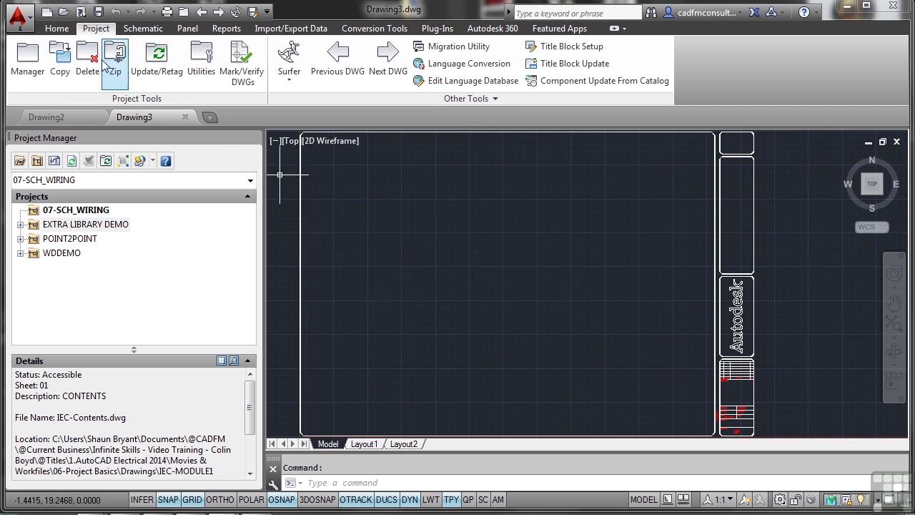
- In Save As, browse to Movies & Workfiles > 07-Schematic Wiring > Drawings > 07-SCH_WIRING
{"action": "left_click", "coordinate": [252, 12]}
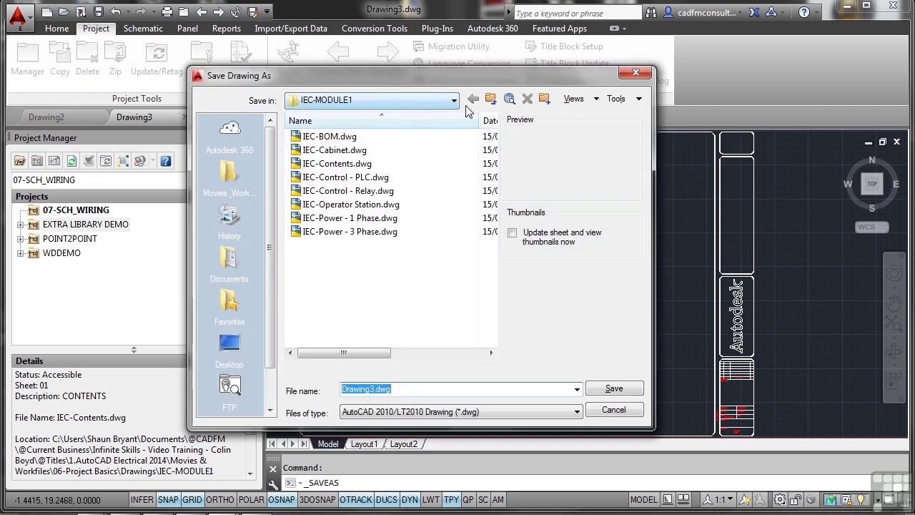
{"action": "left_click", "coordinate": [492, 99]}
{"action": "left_click", "coordinate": [491, 99]}
{"action": "left_click", "coordinate": [491, 100]}
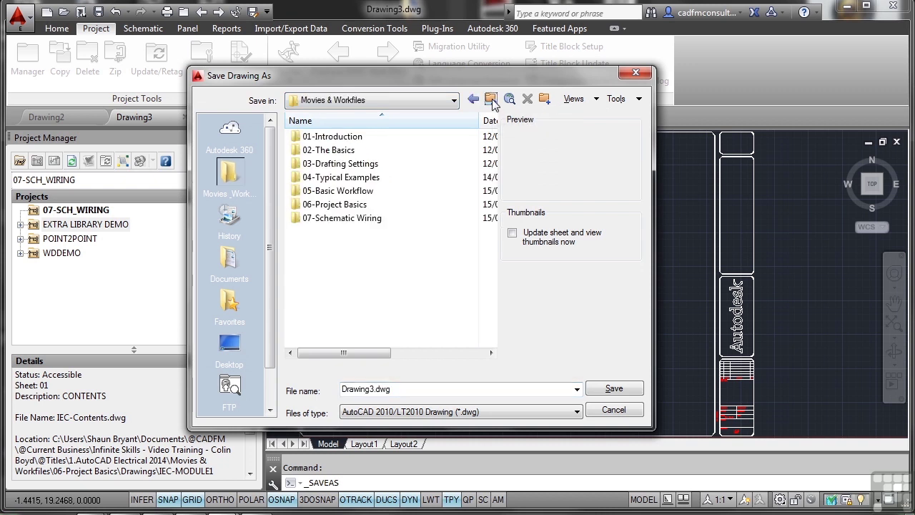
{"action": "left_click", "coordinate": [357, 222]}
{"action": "double_click", "coordinate": [357, 222]}
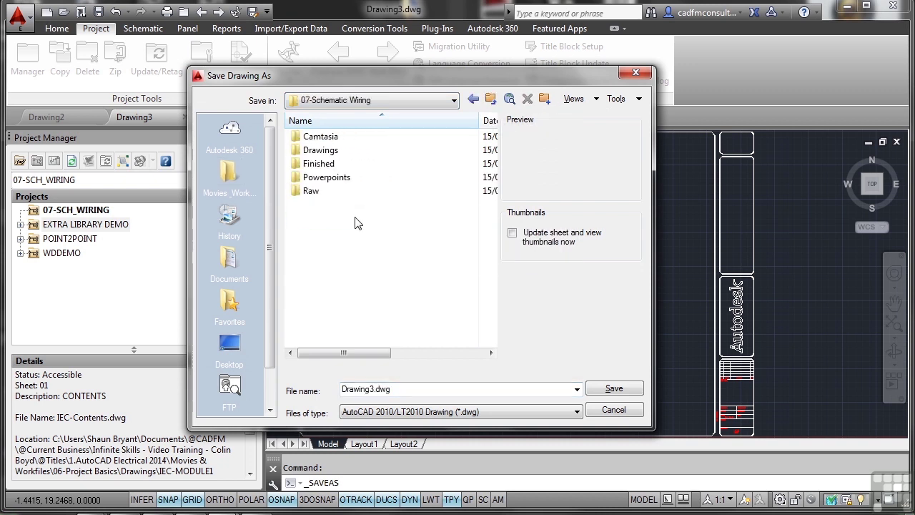
{"action": "double_click", "coordinate": [324, 152]}
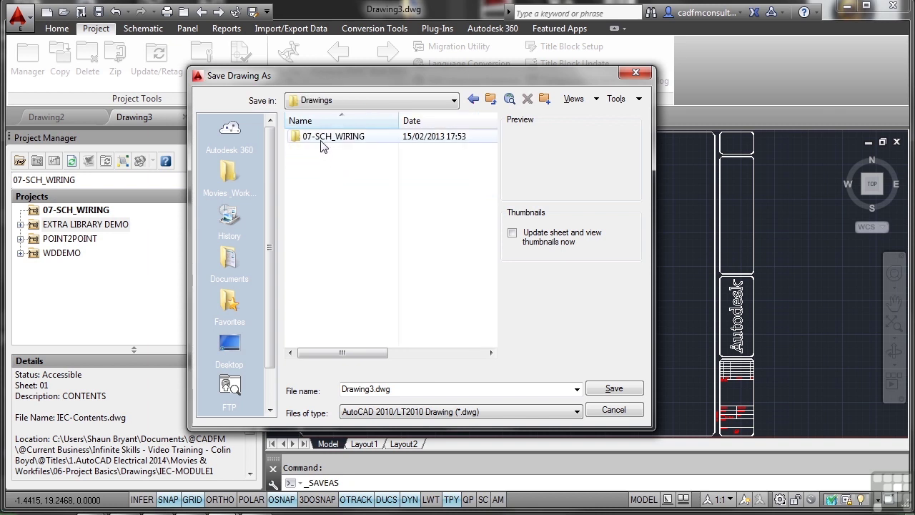
{"action": "double_click", "coordinate": [323, 144]}
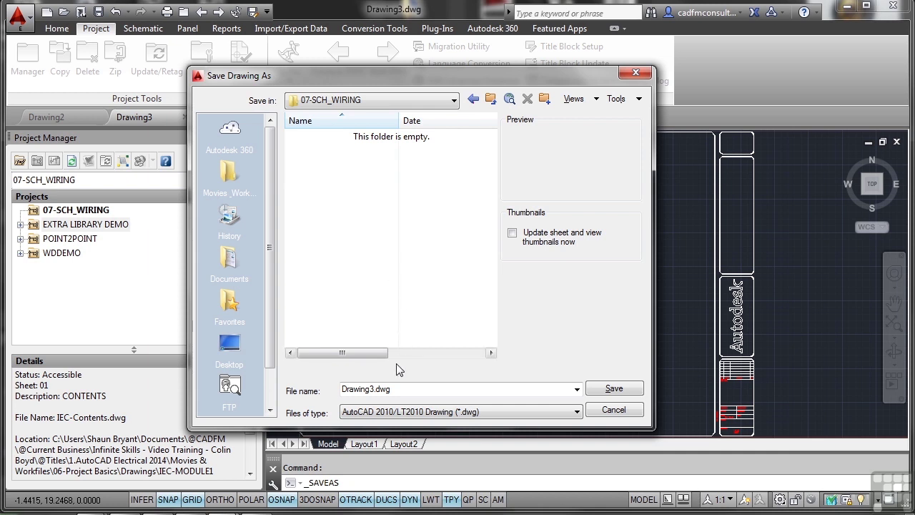
- Name the file JIC-WiringSchematic1, correcting the typo, and save it there
{"action": "double_click", "coordinate": [398, 389]}
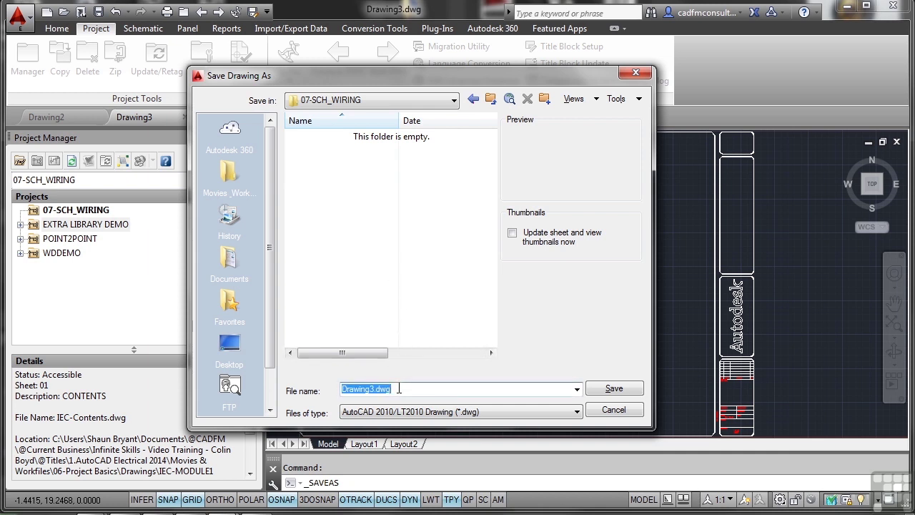
{"action": "type", "text": "JIC"}
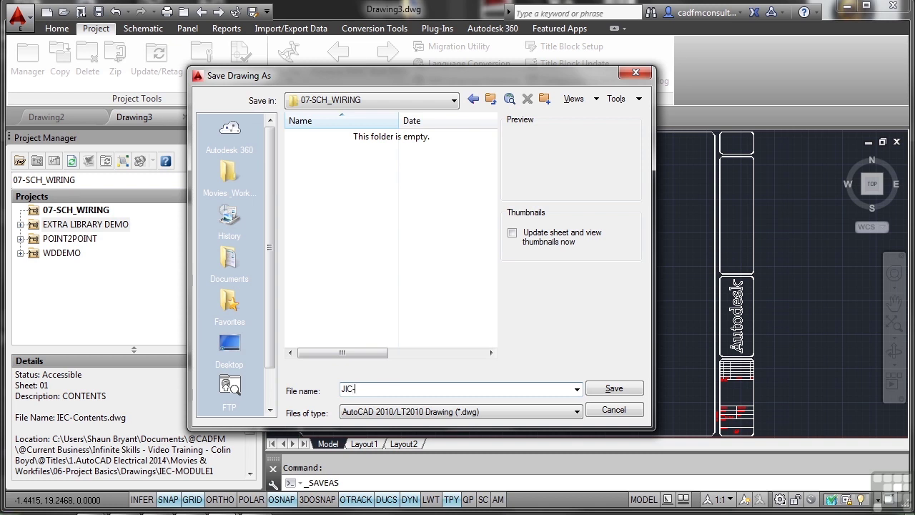
{"action": "type", "text": "-WiringScehmat"}
{"action": "key", "text": "Left"}
{"action": "key", "text": "Left"}
{"action": "key", "text": "Left"}
{"action": "key", "text": "Left"}
{"action": "key", "text": "Left"}
{"action": "key", "text": "Left"}
{"action": "key", "text": "BackSpace"}
{"action": "type", "text": "e"}
{"action": "left_click", "coordinate": [603, 392]}
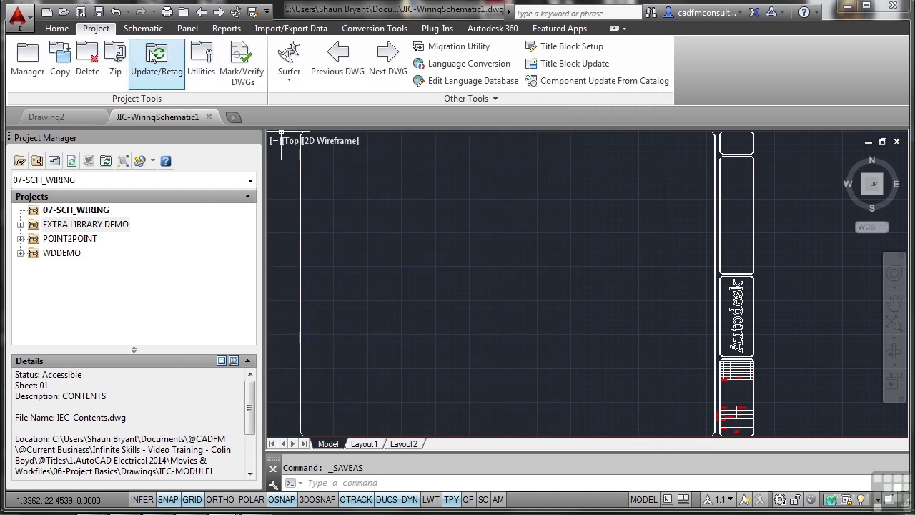
- Save, add the active drawing to 07-SCH_WIRING with project defaults, and expand the project
{"action": "left_click", "coordinate": [100, 12]}
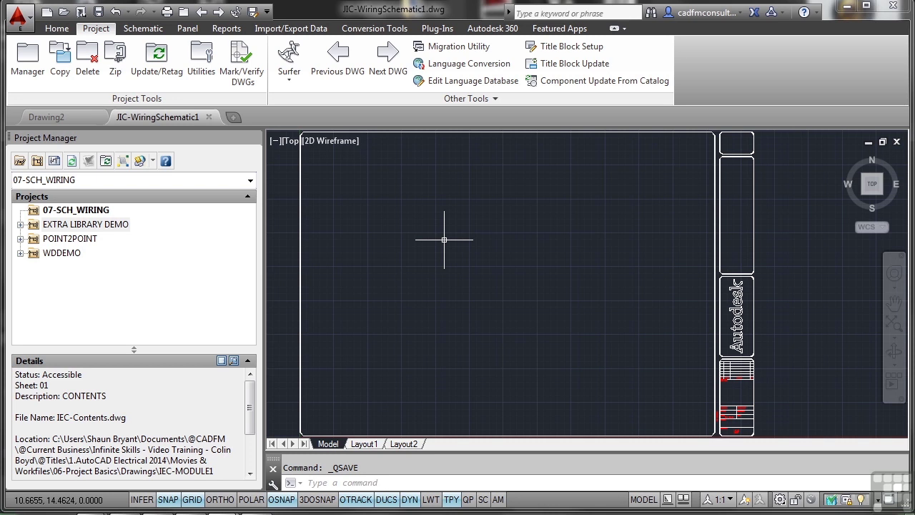
{"action": "right_click", "coordinate": [84, 211]}
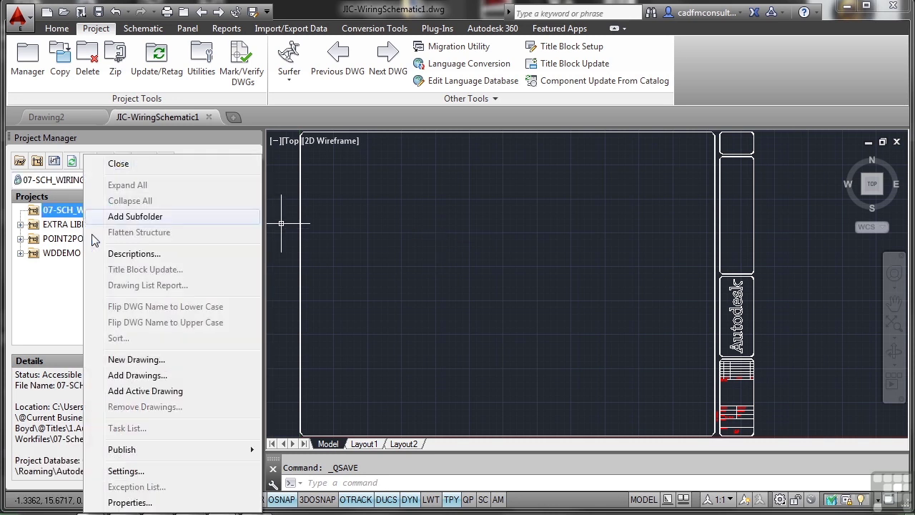
{"action": "left_click", "coordinate": [145, 391]}
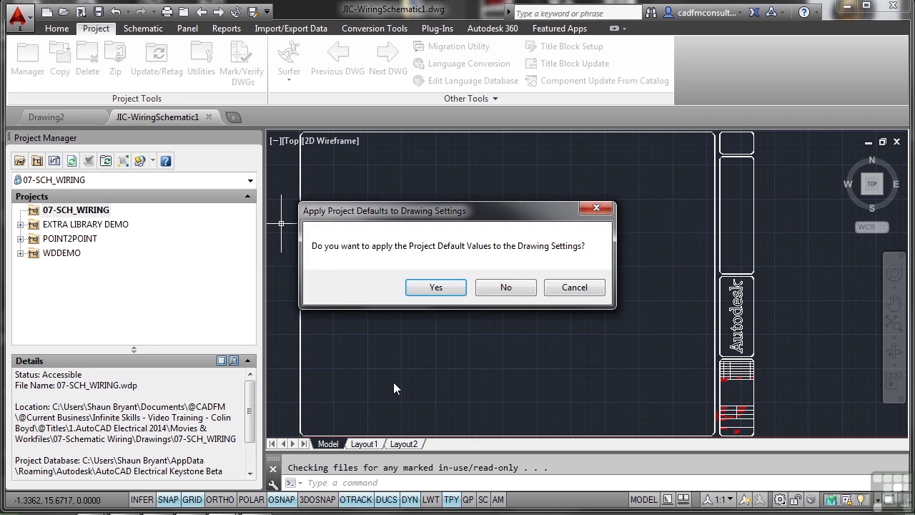
{"action": "left_click", "coordinate": [435, 289]}
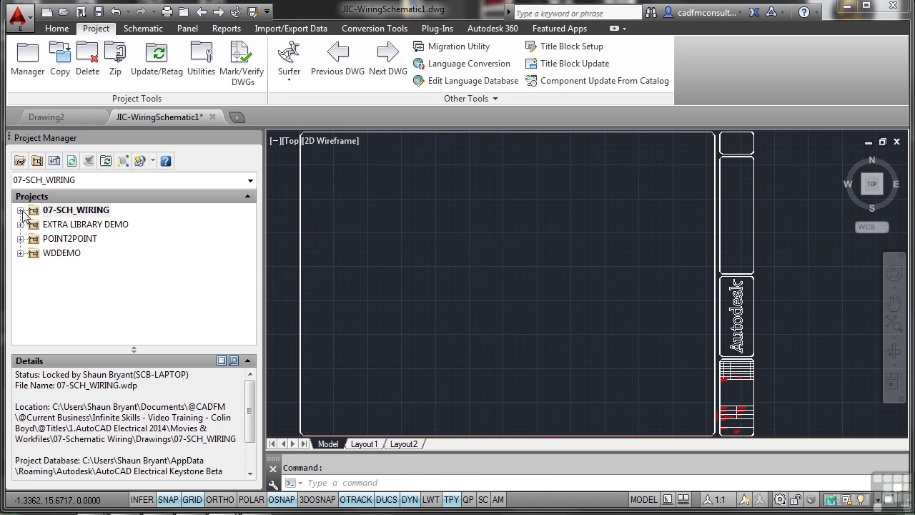
{"action": "left_click", "coordinate": [21, 210]}
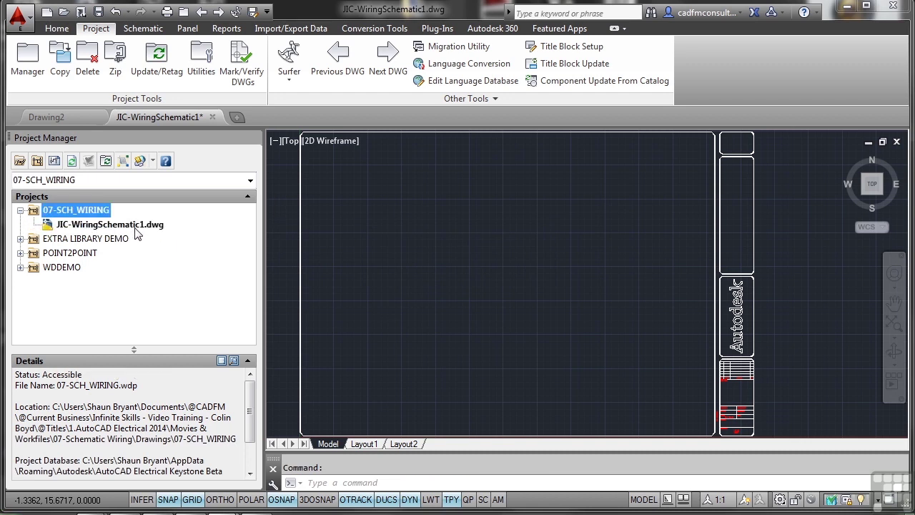
- Enter sheet number 001 in JIC-WiringSchematic1.dwg's Drawing Properties
{"action": "right_click", "coordinate": [120, 227]}
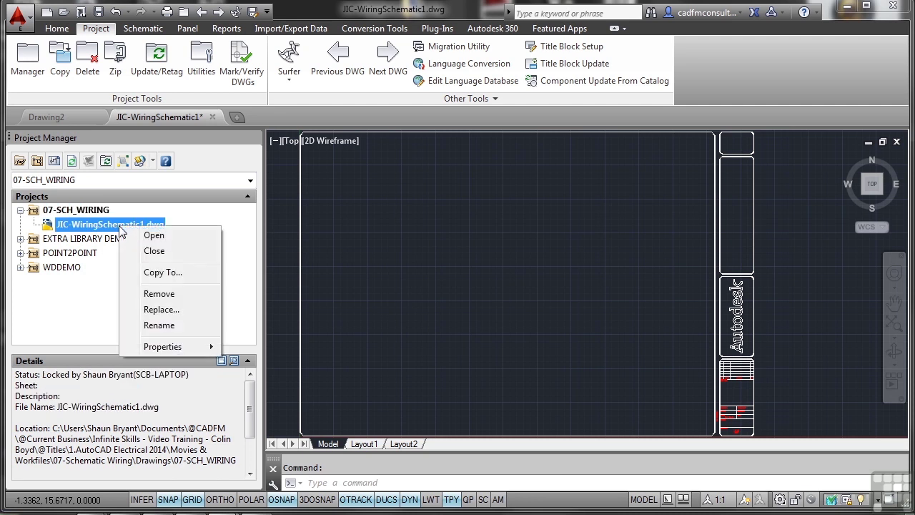
{"action": "mouse_move", "coordinate": [177, 351]}
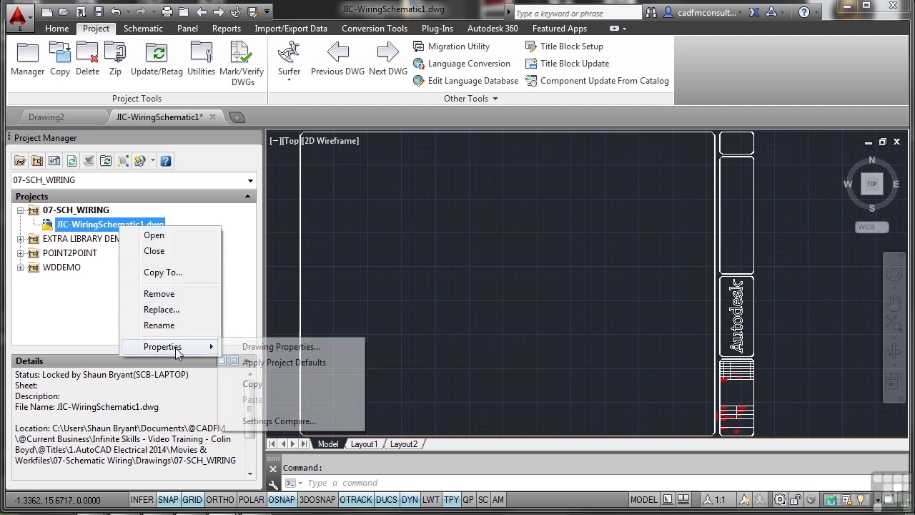
{"action": "left_click", "coordinate": [252, 348]}
{"action": "left_click", "coordinate": [343, 370]}
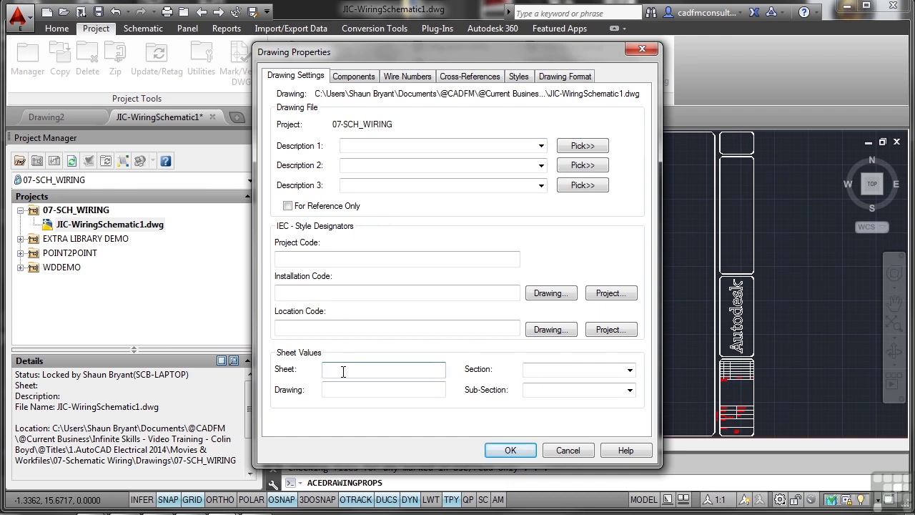
{"action": "type", "text": "001"}
{"action": "left_click", "coordinate": [510, 449]}
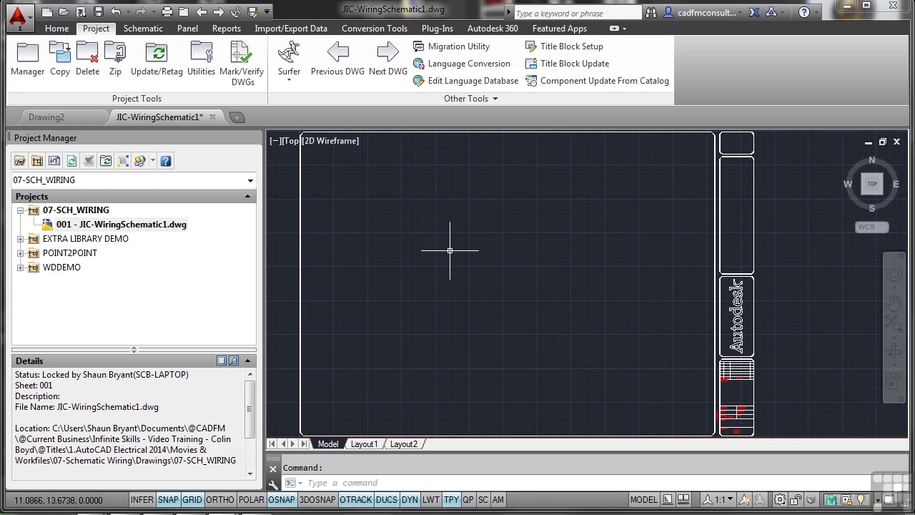
- Colour the WIRES layer red (10) and make WIRES the current layer
{"action": "left_click", "coordinate": [60, 30]}
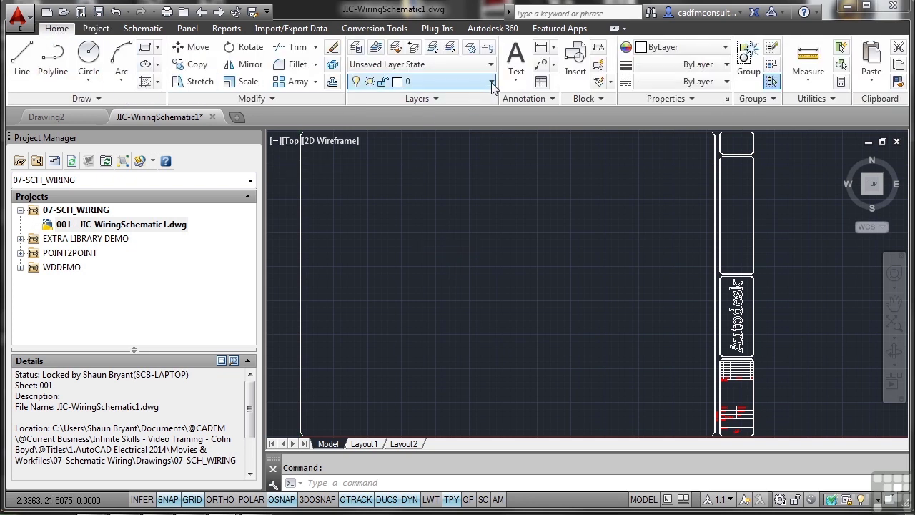
{"action": "left_click", "coordinate": [492, 83]}
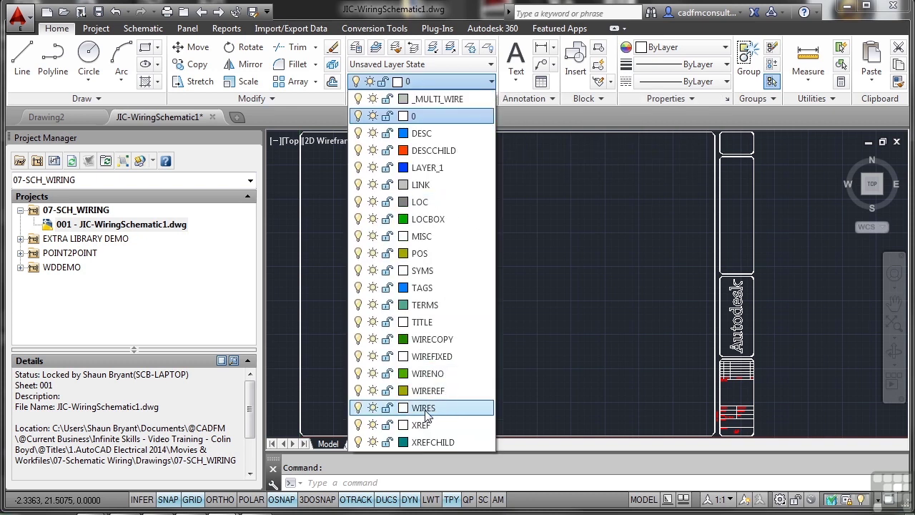
{"action": "key", "text": "Escape"}
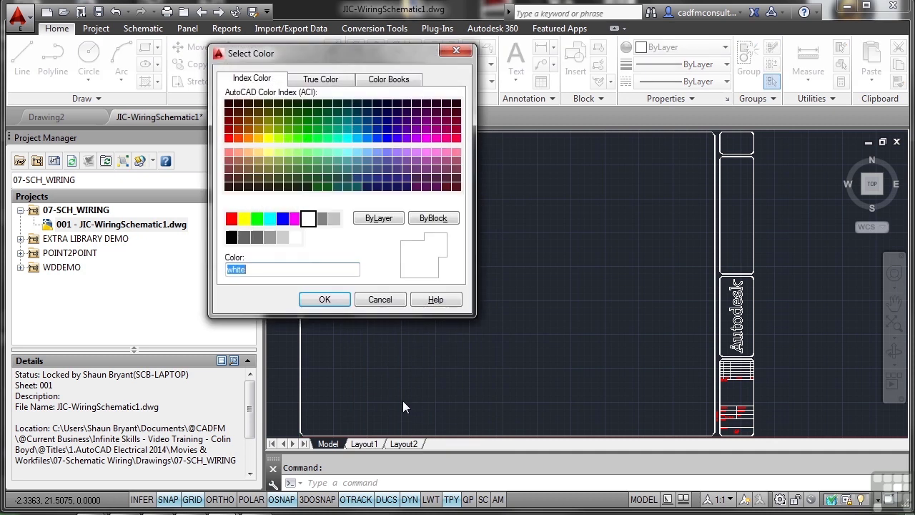
{"action": "left_click", "coordinate": [229, 140]}
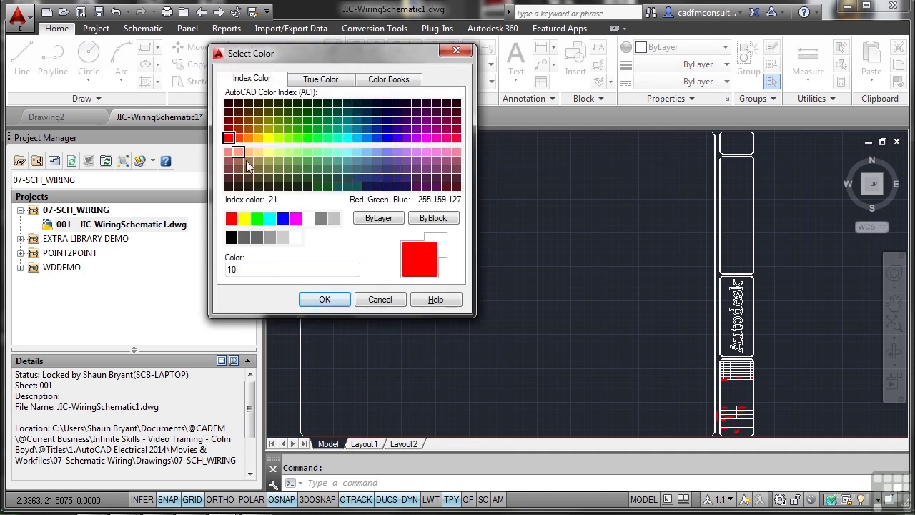
{"action": "left_click", "coordinate": [321, 300]}
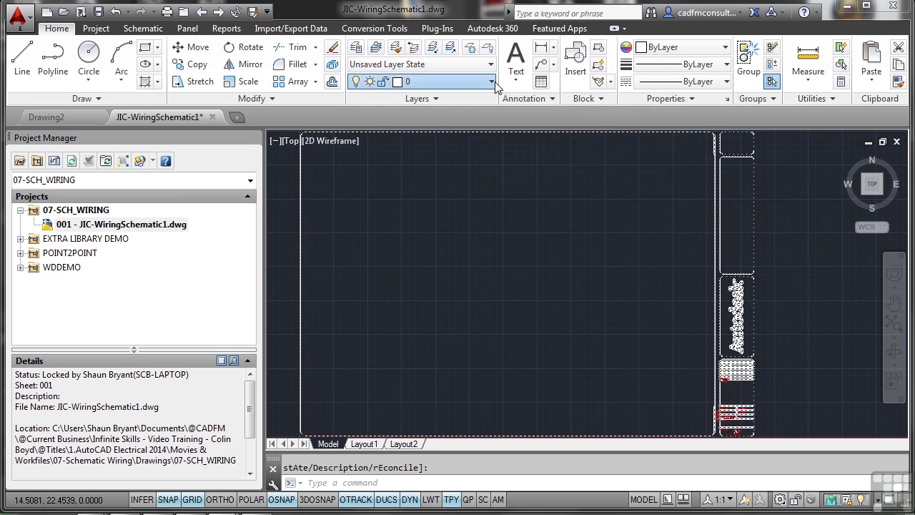
{"action": "left_click", "coordinate": [491, 81]}
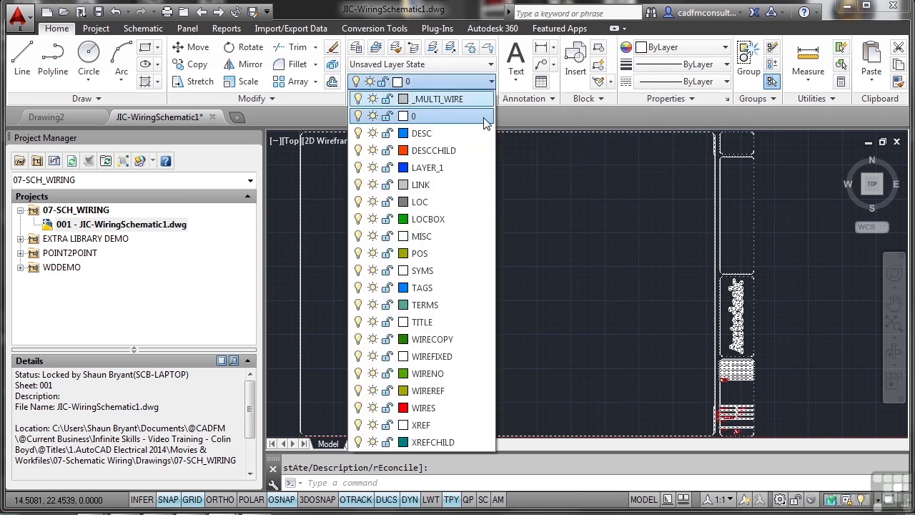
{"action": "left_click", "coordinate": [443, 407]}
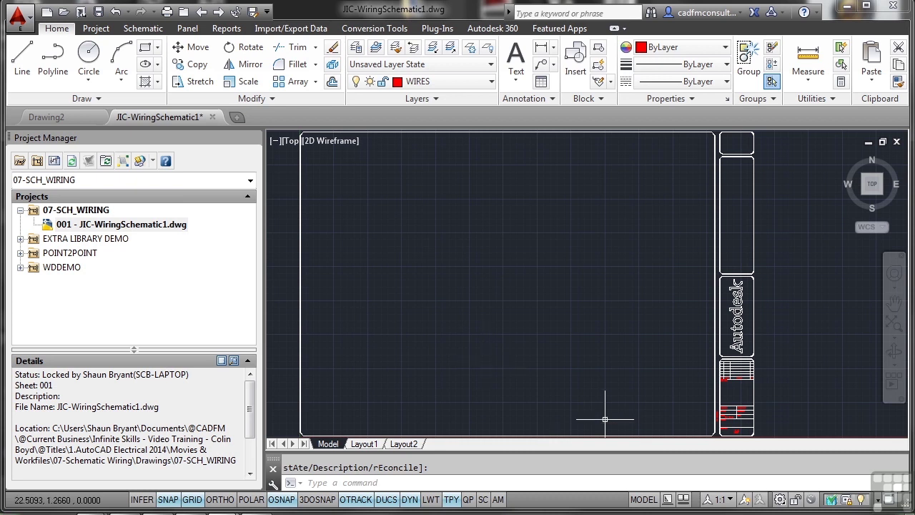
- Zoom and pan until the border's top-left corner fills the view
{"action": "left_click", "coordinate": [147, 30]}
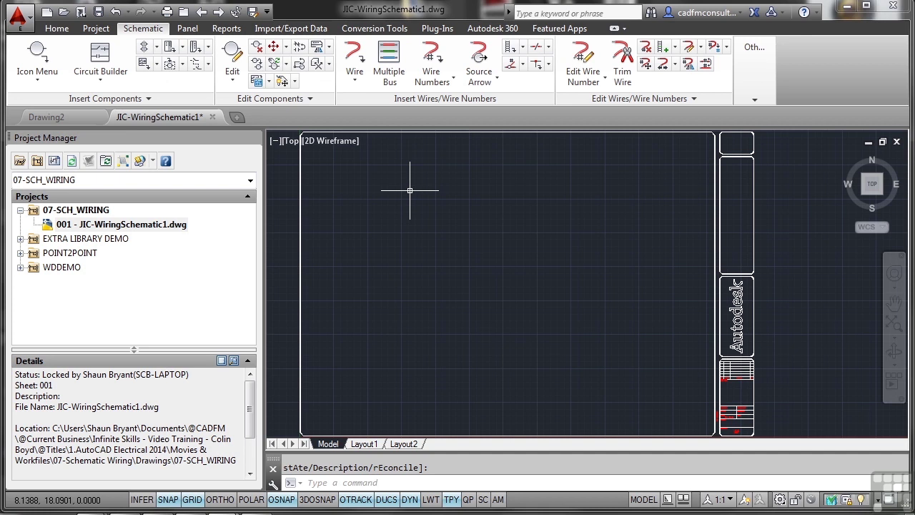
{"action": "scroll", "coordinate": [384, 196], "scroll_direction": "up", "scroll_amount": 3}
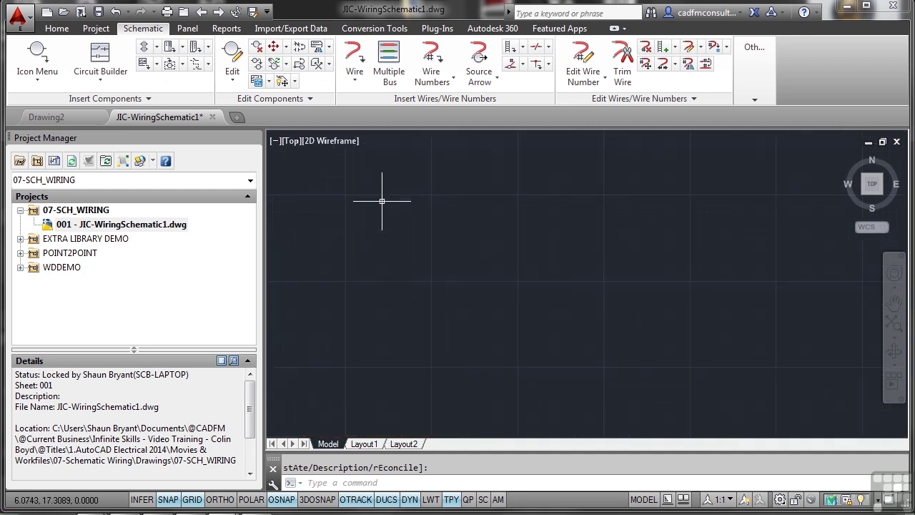
{"action": "mouse_move", "coordinate": [382, 201]}
{"action": "middle_mouse_down"}
{"action": "mouse_move", "coordinate": [536, 286]}
{"action": "mouse_move", "coordinate": [548, 341]}
{"action": "mouse_move", "coordinate": [540, 331]}
{"action": "middle_mouse_up"}
{"action": "scroll", "coordinate": [533, 295], "scroll_direction": "down", "scroll_amount": 2}
{"action": "middle_click_drag", "start_coordinate": [591, 300], "coordinate": [560, 288]}
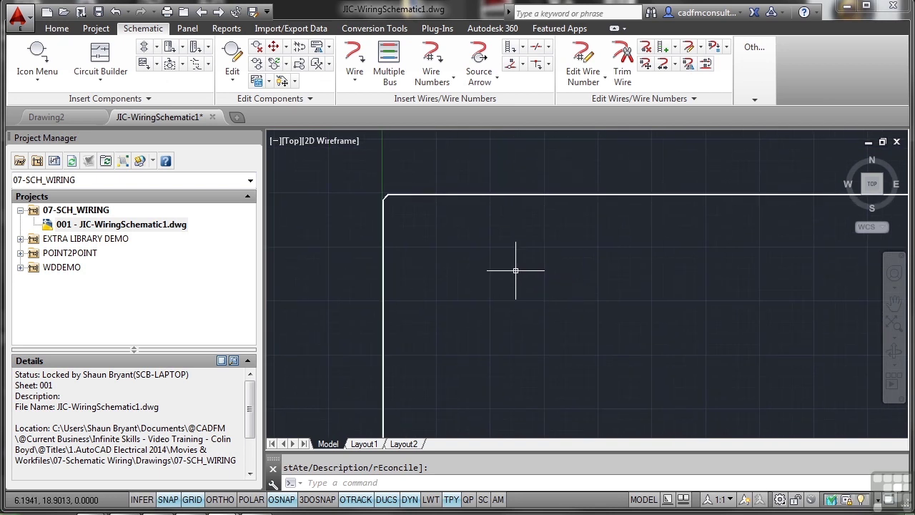
{"action": "middle_click_drag", "start_coordinate": [619, 316], "coordinate": [549, 281]}
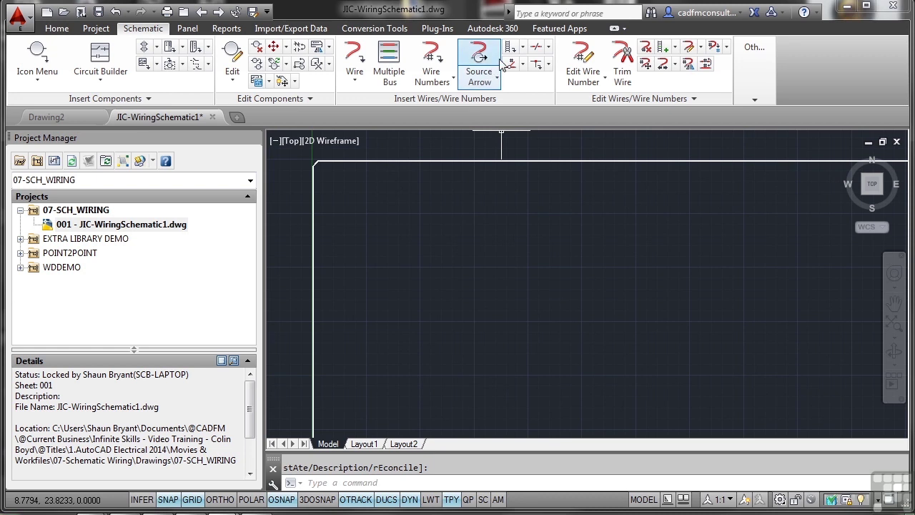
- In Insert Ladder, enter width 15, spacing 1 and 15 rungs, keeping 1 phase
{"action": "left_click", "coordinate": [523, 48]}
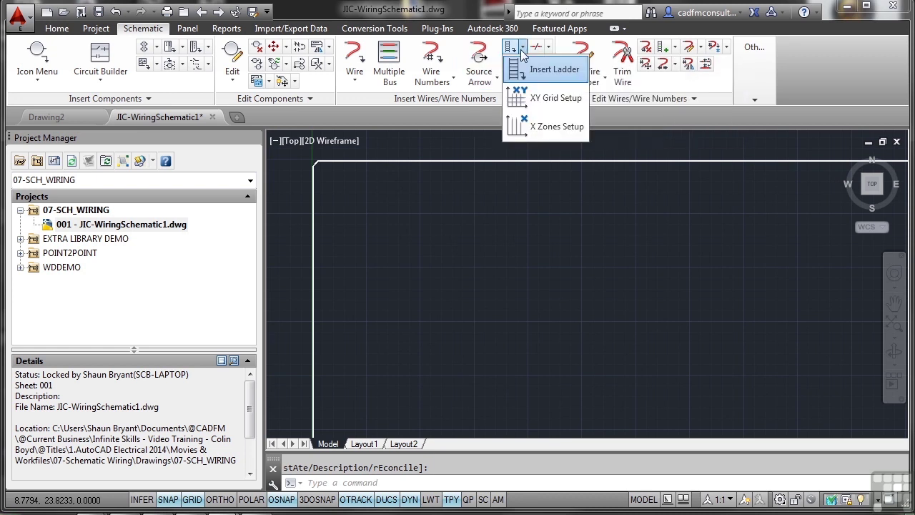
{"action": "left_click", "coordinate": [531, 72]}
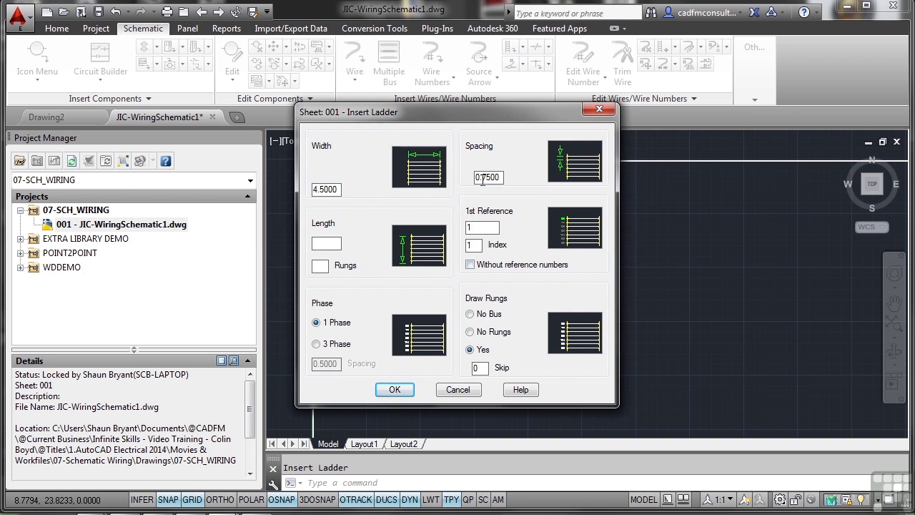
{"action": "double_click", "coordinate": [340, 188]}
{"action": "type", "text": "15"}
{"action": "double_click", "coordinate": [501, 177]}
{"action": "type", "text": "1"}
{"action": "left_click", "coordinate": [324, 267]}
{"action": "type", "text": "1"}
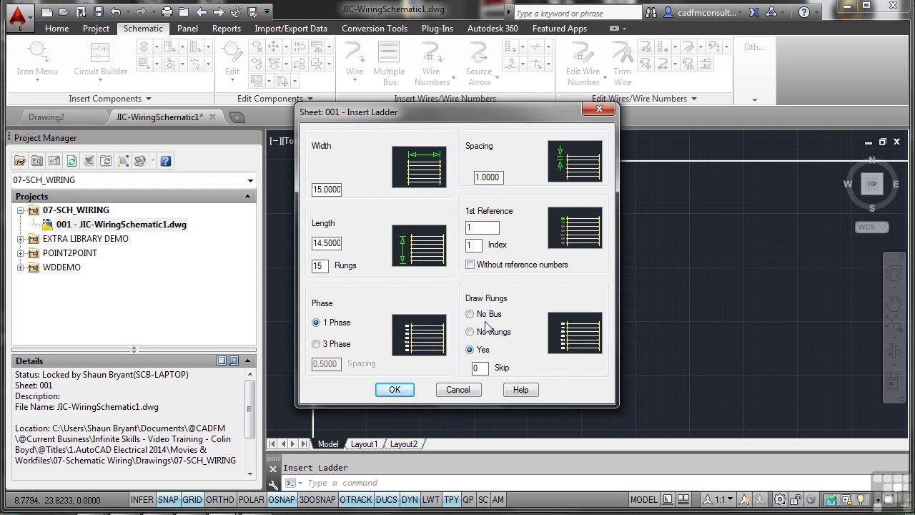
- Place the ladder's first rung inside the border's upper left and frame the ladder
{"action": "left_click", "coordinate": [404, 393]}
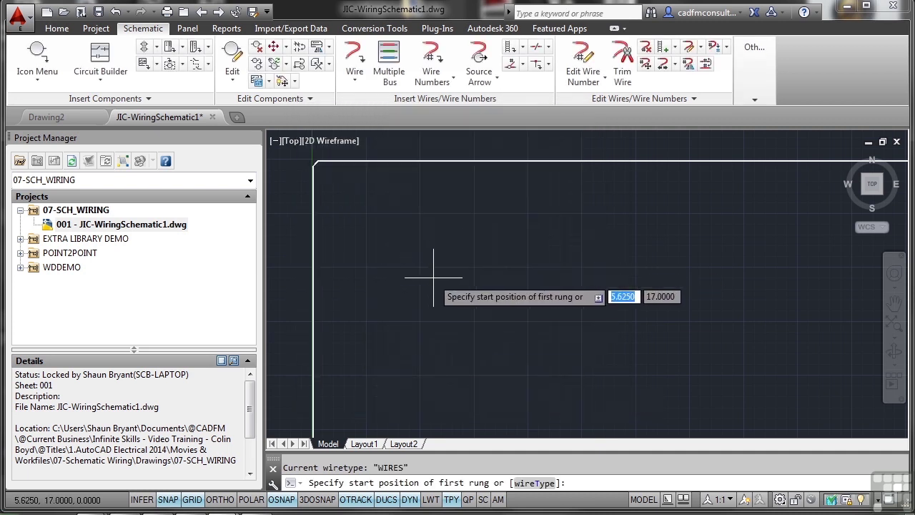
{"action": "scroll", "coordinate": [464, 283], "scroll_direction": "down", "scroll_amount": 3}
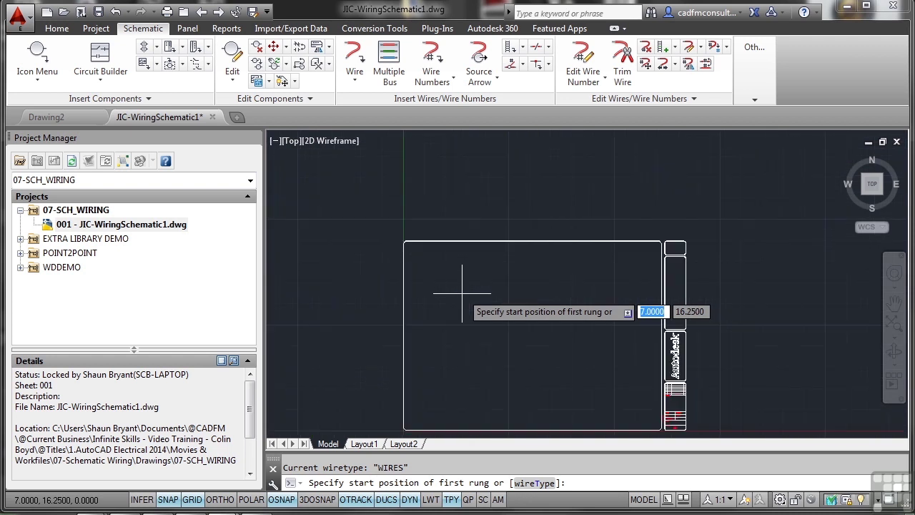
{"action": "left_click", "coordinate": [433, 275]}
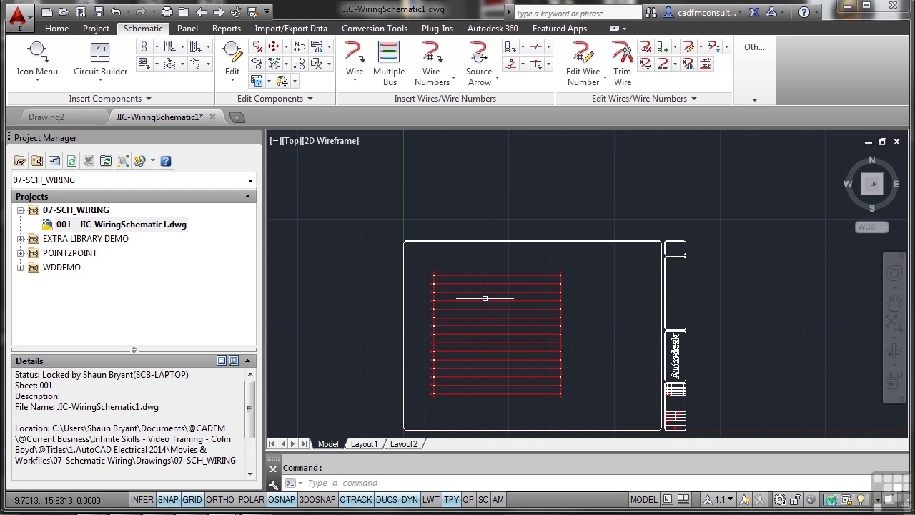
{"action": "scroll", "coordinate": [491, 304], "scroll_direction": "up", "scroll_amount": 2}
{"action": "middle_click_drag", "start_coordinate": [491, 304], "coordinate": [491, 288]}
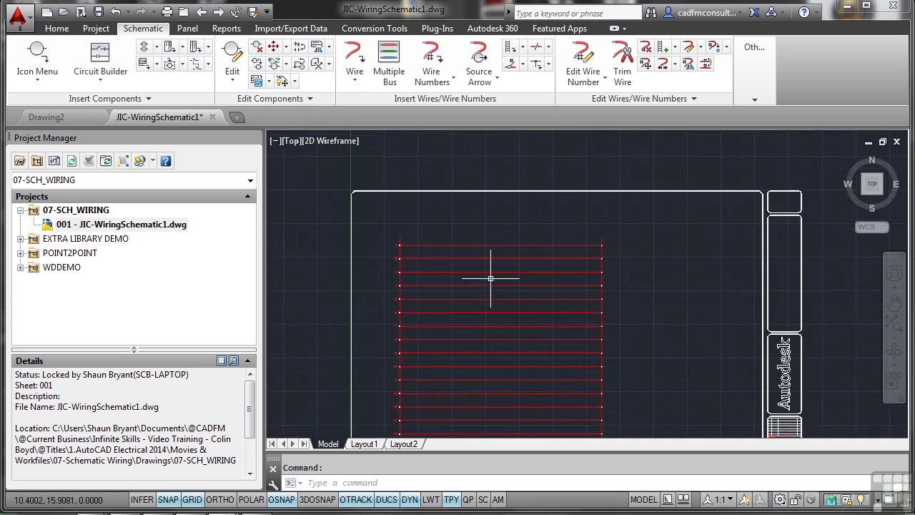
{"action": "mouse_move", "coordinate": [650, 286]}
{"action": "middle_mouse_down"}
{"action": "mouse_move", "coordinate": [672, 287]}
{"action": "mouse_move", "coordinate": [675, 253]}
{"action": "middle_mouse_up"}
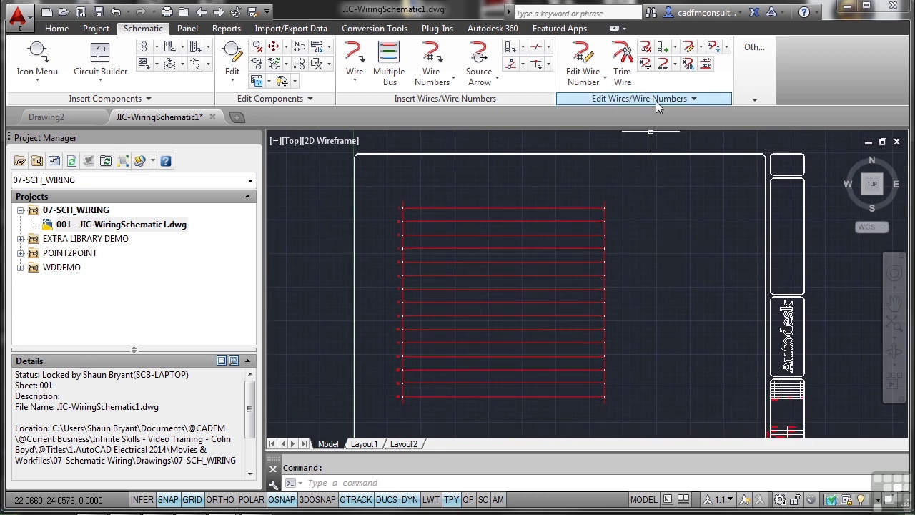
- Trim away rungs 2, 4, 6, 8, 10, 12 and 14 with Trim Wire
{"action": "left_click", "coordinate": [626, 66]}
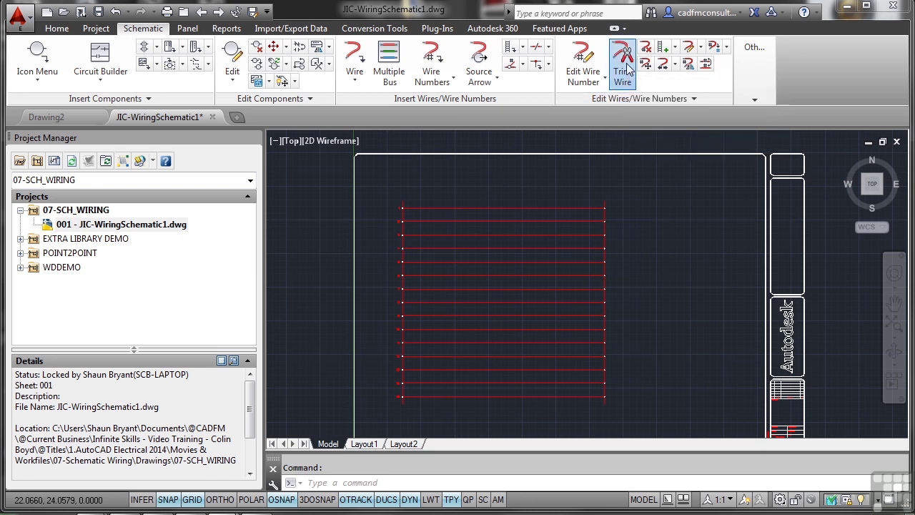
{"action": "left_click", "coordinate": [539, 221]}
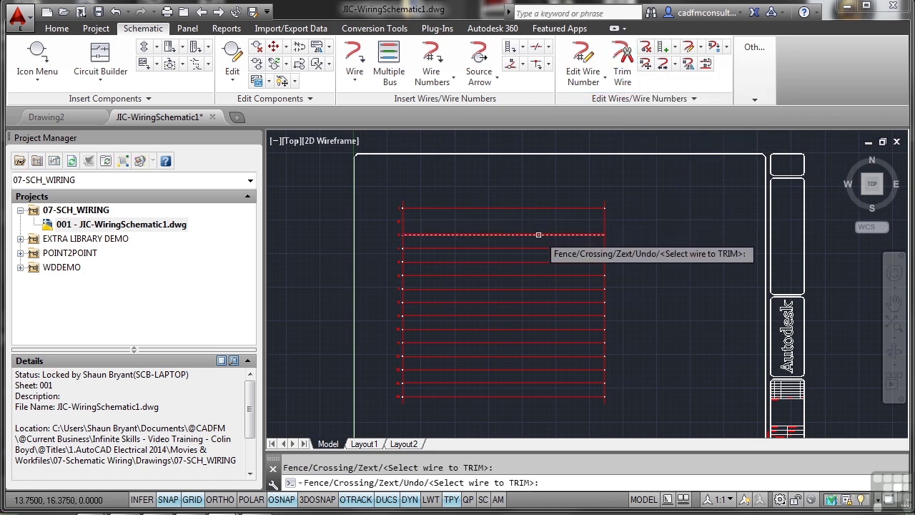
{"action": "left_click", "coordinate": [537, 248]}
{"action": "key", "text": "Return"}
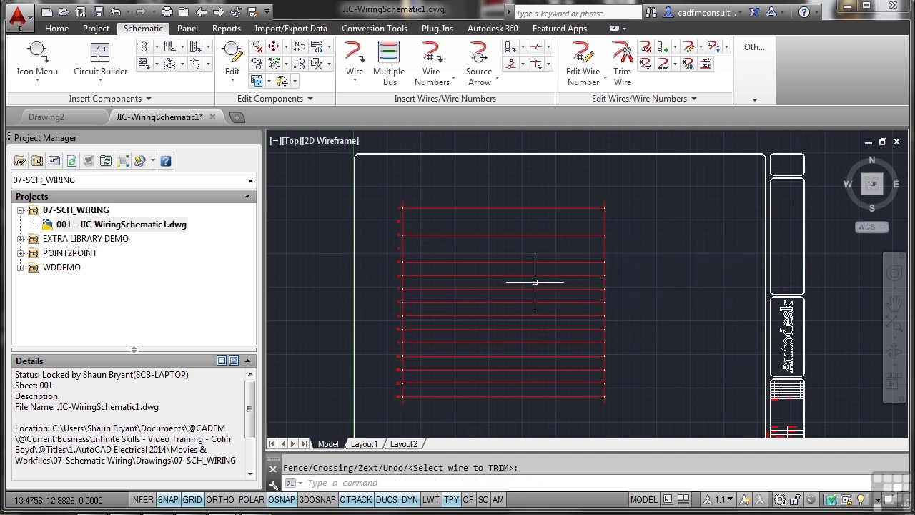
{"action": "left_click", "coordinate": [624, 63]}
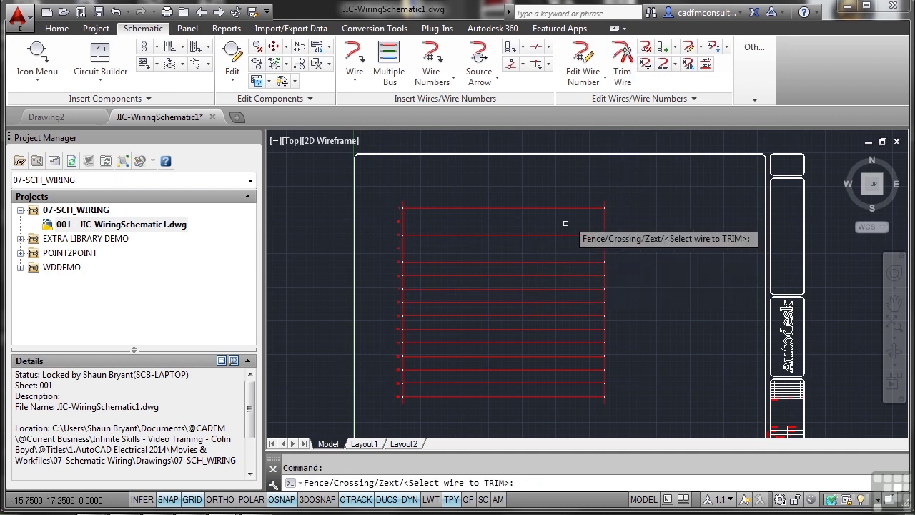
{"action": "left_click", "coordinate": [527, 276]}
{"action": "left_click", "coordinate": [527, 302]}
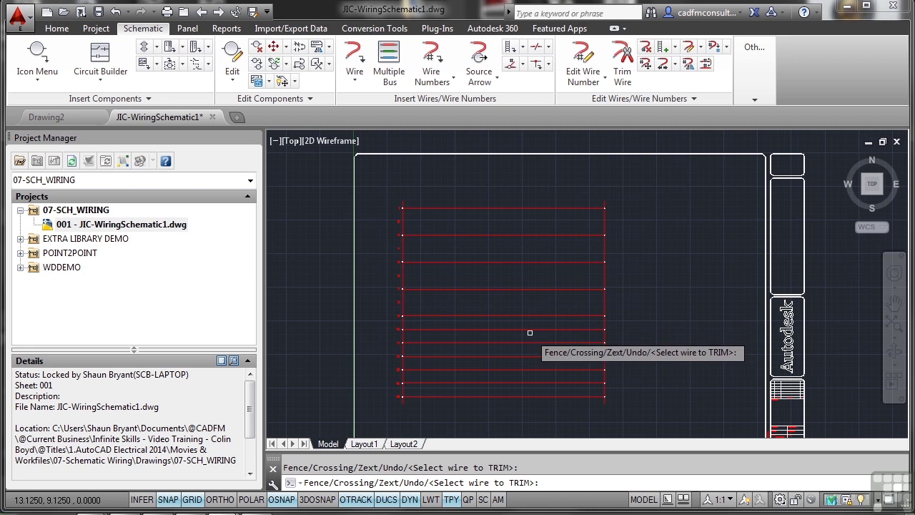
{"action": "left_click", "coordinate": [530, 328]}
{"action": "left_click", "coordinate": [529, 356]}
{"action": "left_click", "coordinate": [529, 383]}
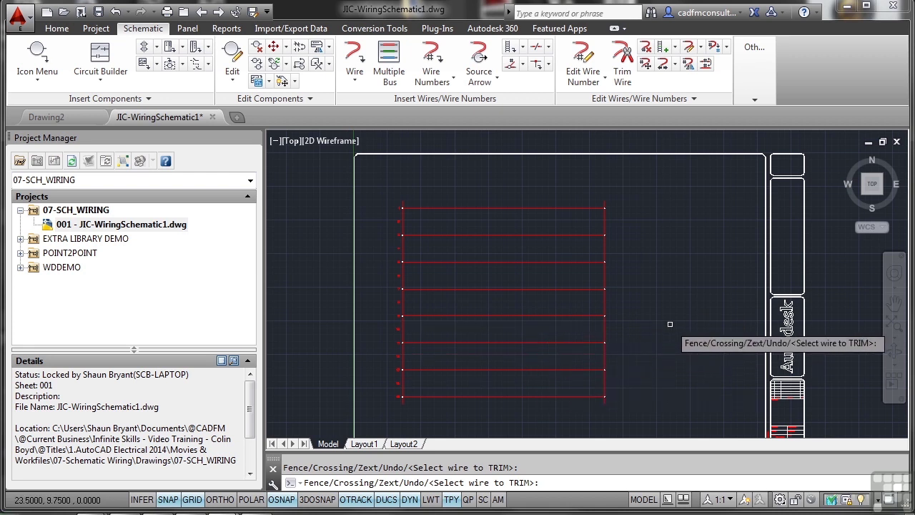
{"action": "key", "text": "Return"}
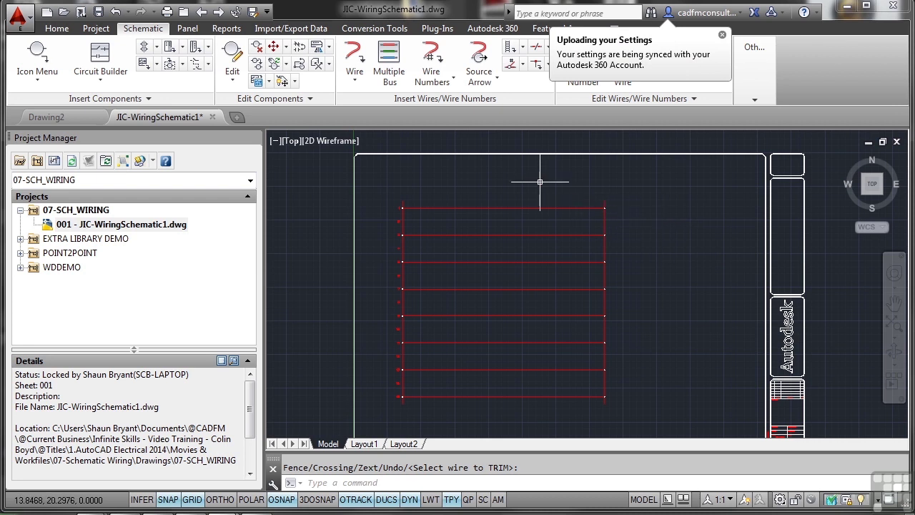
- Draw a wire starting on rung 1 and ending on the right rail
{"action": "left_click", "coordinate": [354, 80]}
{"action": "left_click", "coordinate": [376, 106]}
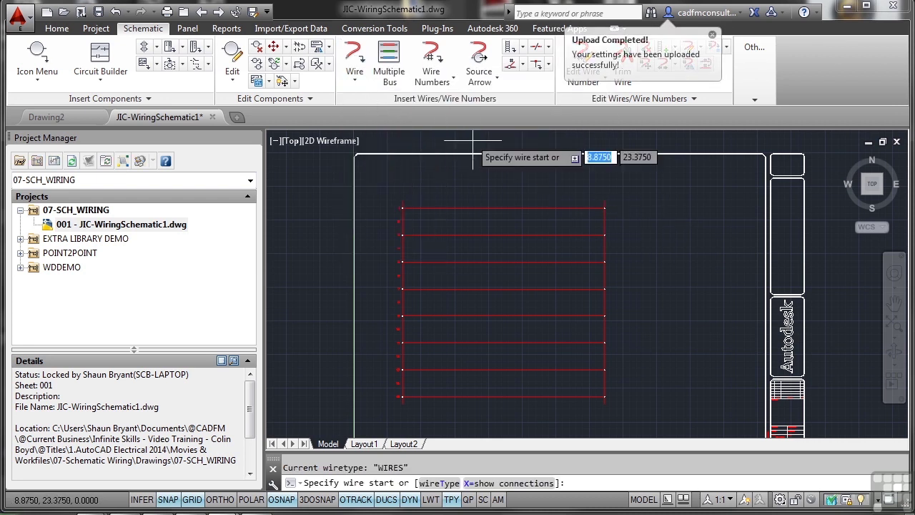
{"action": "left_click", "coordinate": [504, 208]}
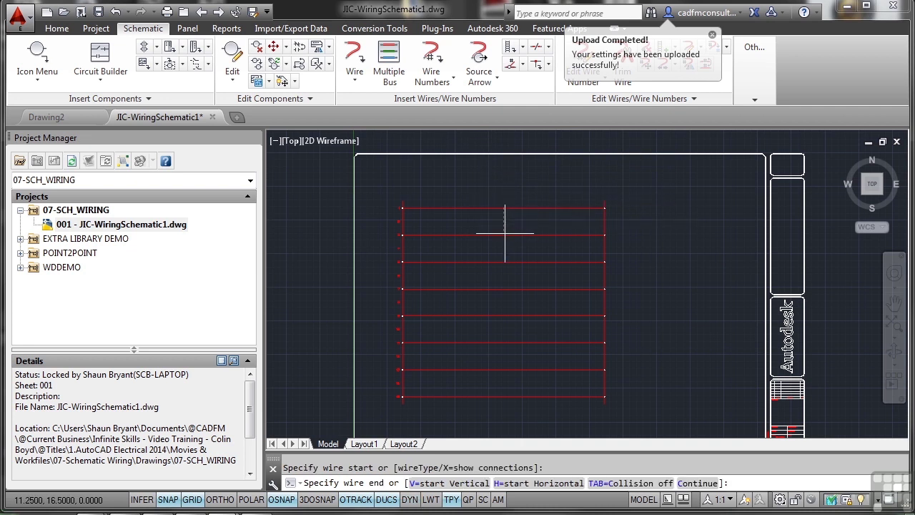
{"action": "scroll", "coordinate": [504, 240], "scroll_direction": "up", "scroll_amount": 6}
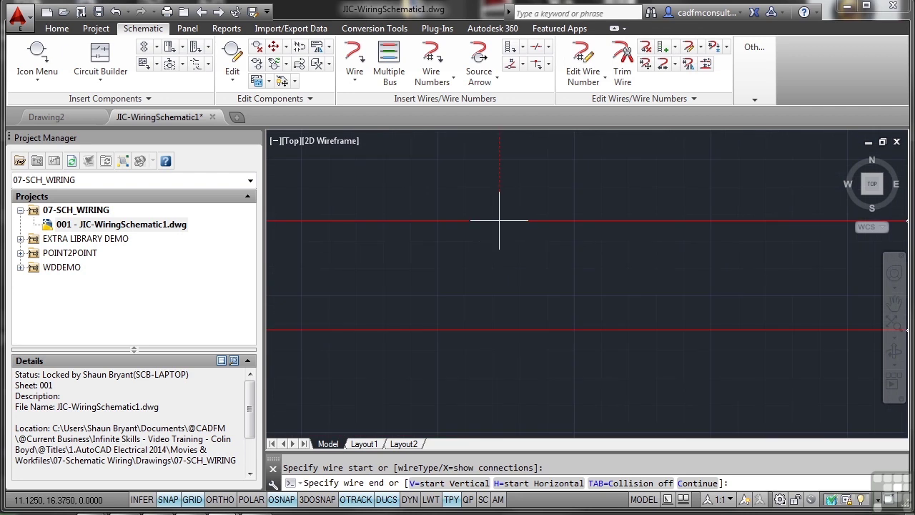
{"action": "scroll", "coordinate": [622, 282], "scroll_direction": "down", "scroll_amount": 4}
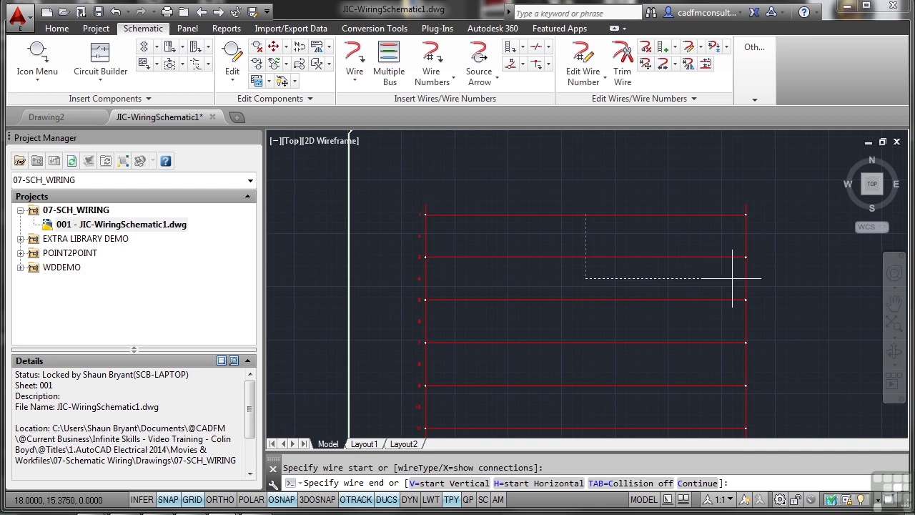
{"action": "left_click", "coordinate": [745, 280]}
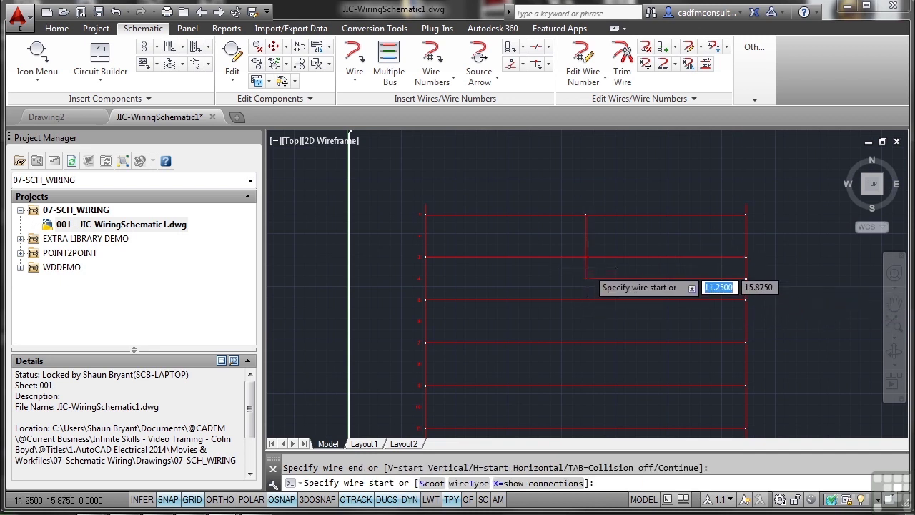
{"action": "scroll", "coordinate": [590, 268], "scroll_direction": "up", "scroll_amount": 5}
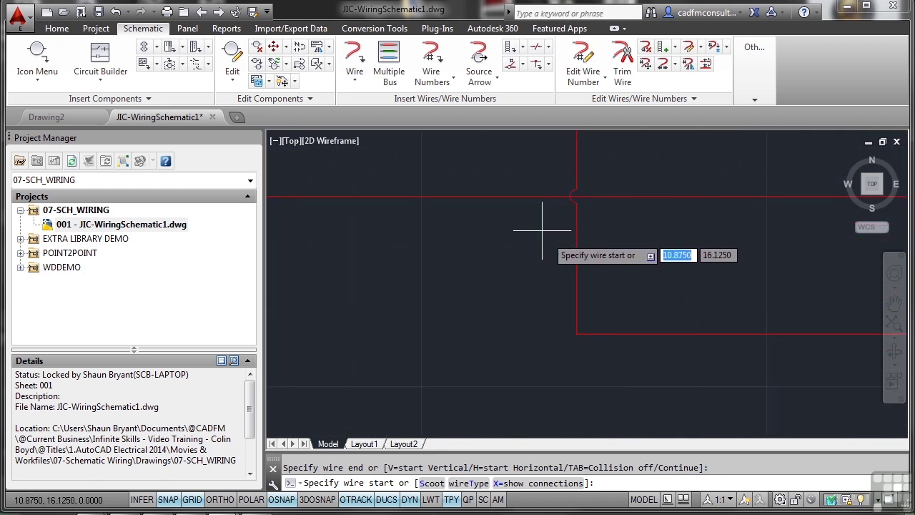
- Draw a second wire from rung 1 dropping to row 2 and ending on the right rail
{"action": "scroll", "coordinate": [542, 217], "scroll_direction": "down", "scroll_amount": 4}
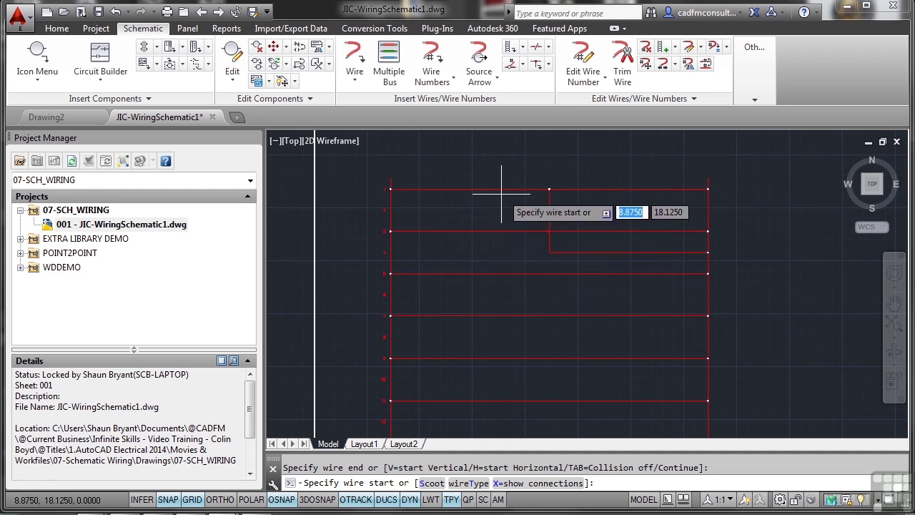
{"action": "scroll", "coordinate": [504, 199], "scroll_direction": "up", "scroll_amount": 6}
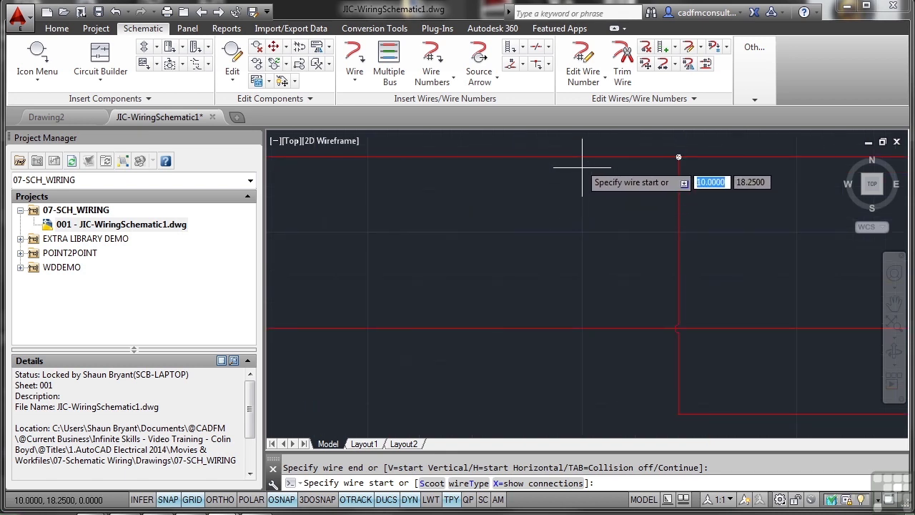
{"action": "left_click", "coordinate": [583, 156]}
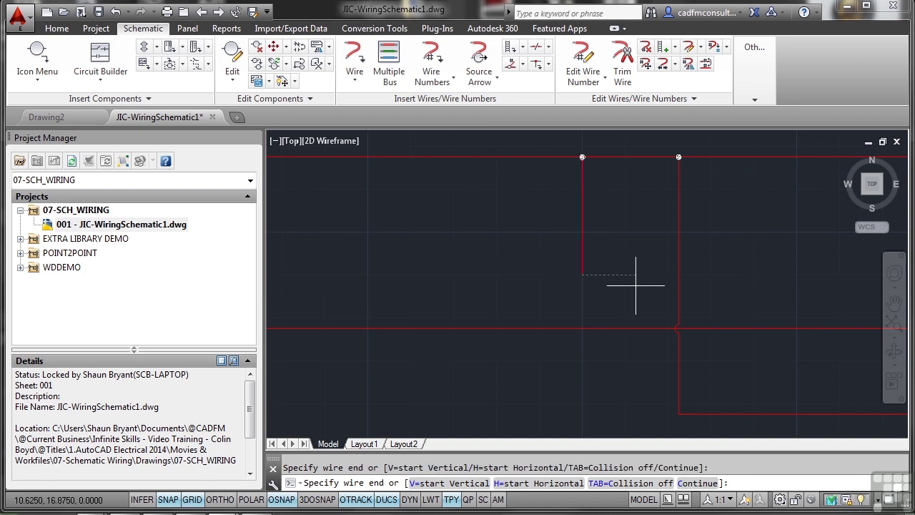
{"action": "mouse_move", "coordinate": [634, 284]}
{"action": "middle_mouse_down"}
{"action": "mouse_move", "coordinate": [273, 300]}
{"action": "mouse_move", "coordinate": [425, 306]}
{"action": "middle_mouse_up"}
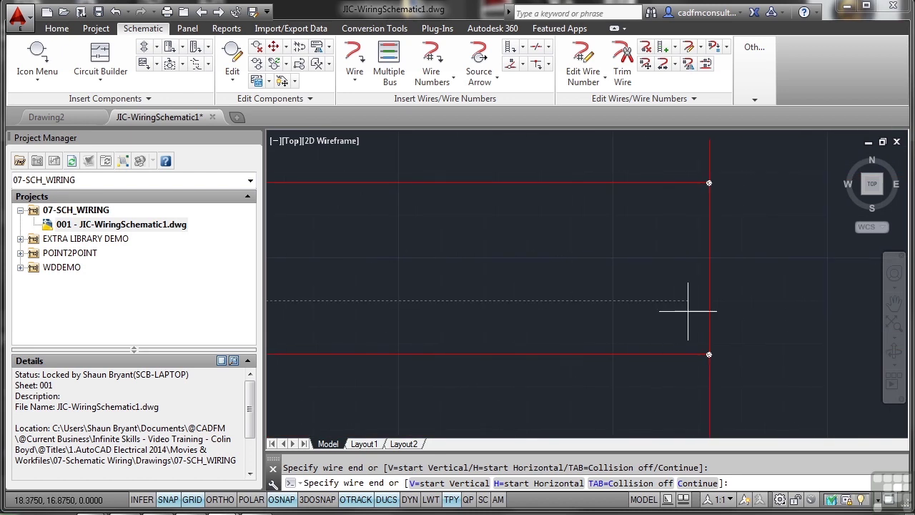
{"action": "left_click", "coordinate": [709, 300]}
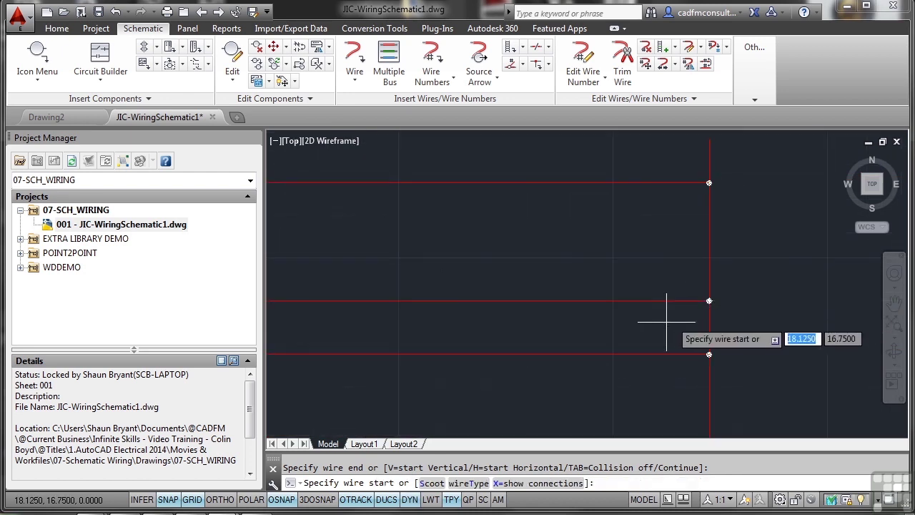
{"action": "scroll", "coordinate": [634, 322], "scroll_direction": "down", "scroll_amount": 3}
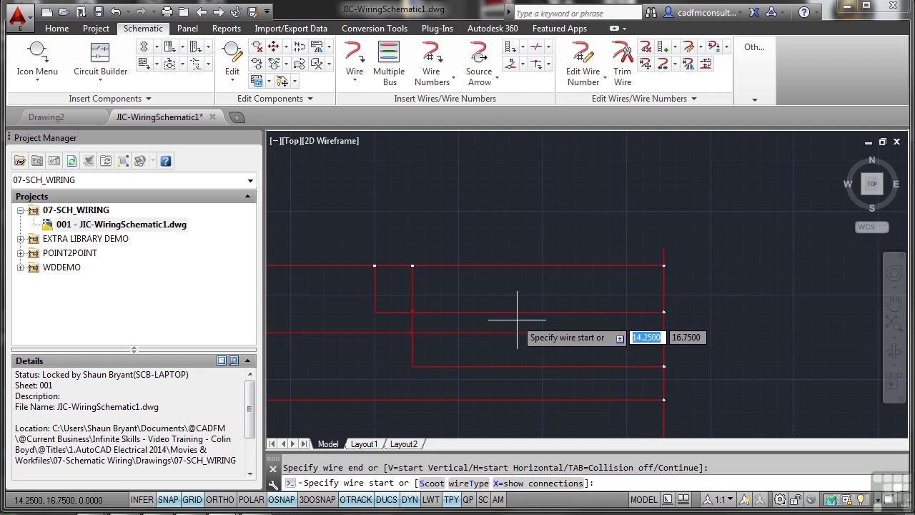
{"action": "key", "text": "Escape"}
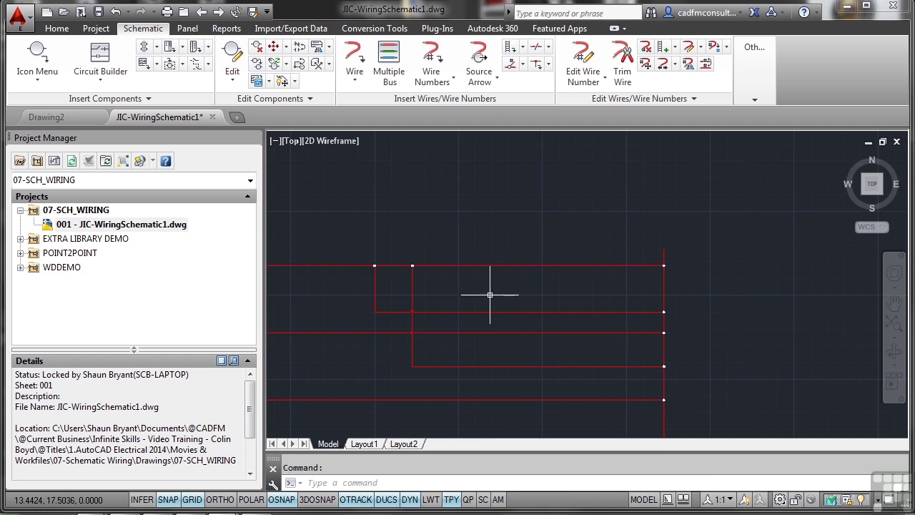
{"action": "mouse_move", "coordinate": [490, 296]}
{"action": "middle_mouse_down"}
{"action": "mouse_move", "coordinate": [551, 247]}
{"action": "mouse_move", "coordinate": [636, 221]}
{"action": "middle_mouse_up"}
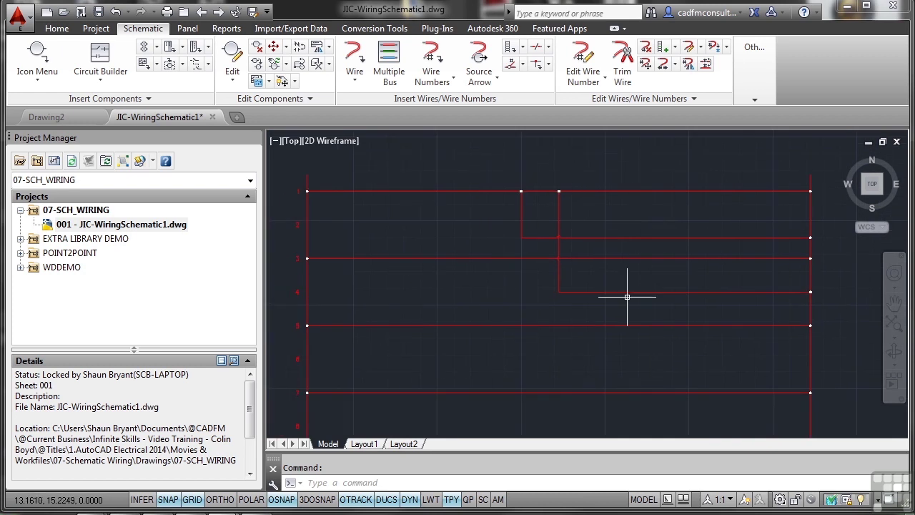